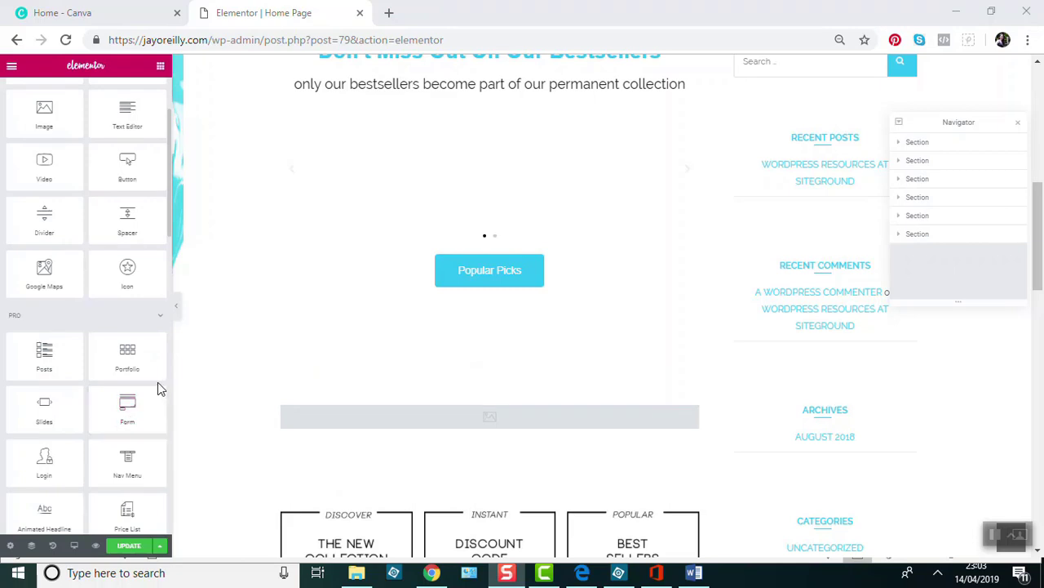
{"action": "scroll", "coordinate": [133, 363], "scroll_direction": "down", "scroll_amount": 1}
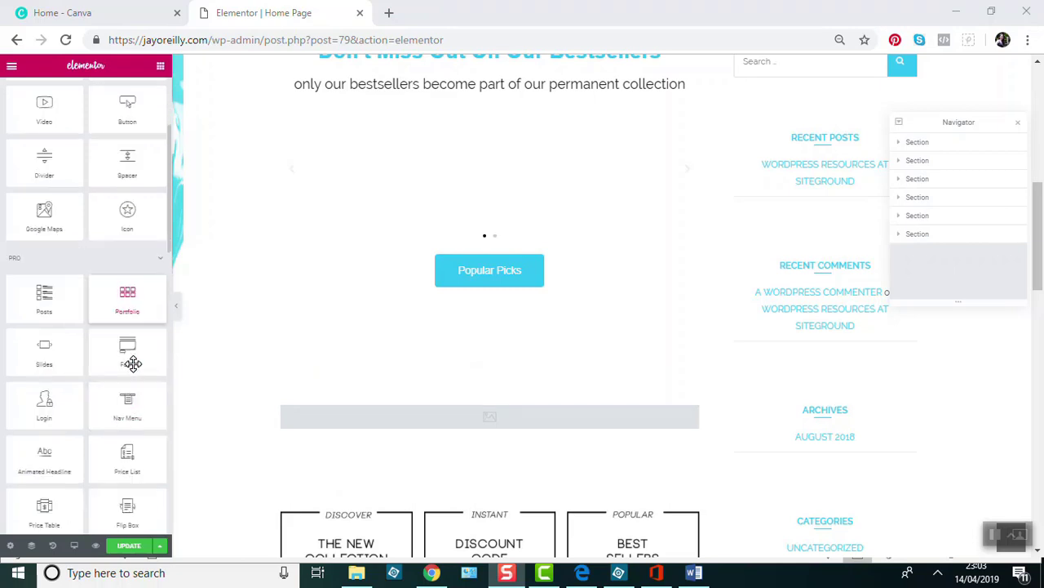
{"action": "scroll", "coordinate": [133, 363], "scroll_direction": "down", "scroll_amount": 5}
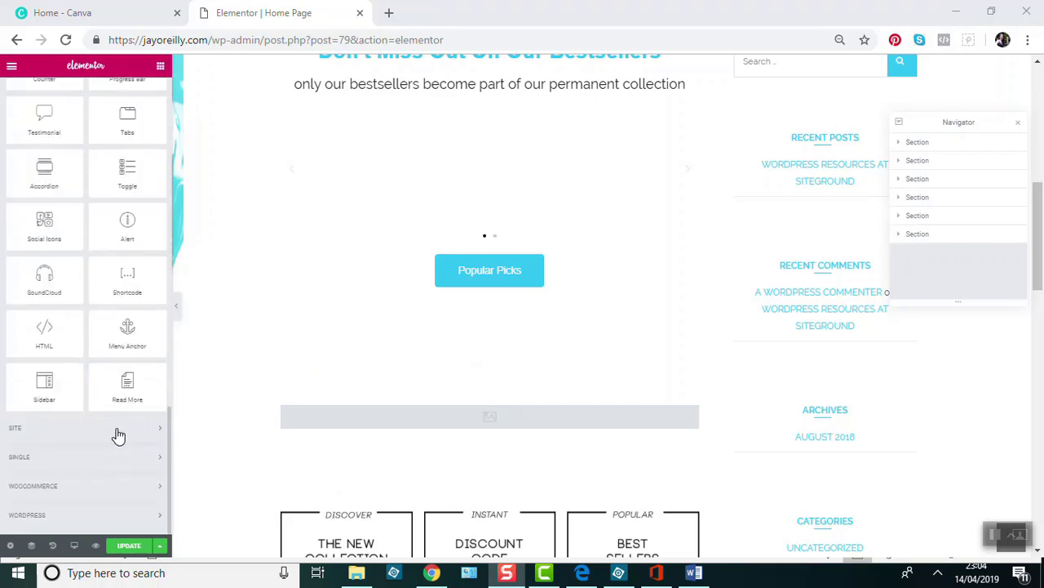
{"action": "scroll", "coordinate": [118, 435], "scroll_direction": "up", "scroll_amount": 1}
{"action": "scroll", "coordinate": [118, 423], "scroll_direction": "up", "scroll_amount": 5}
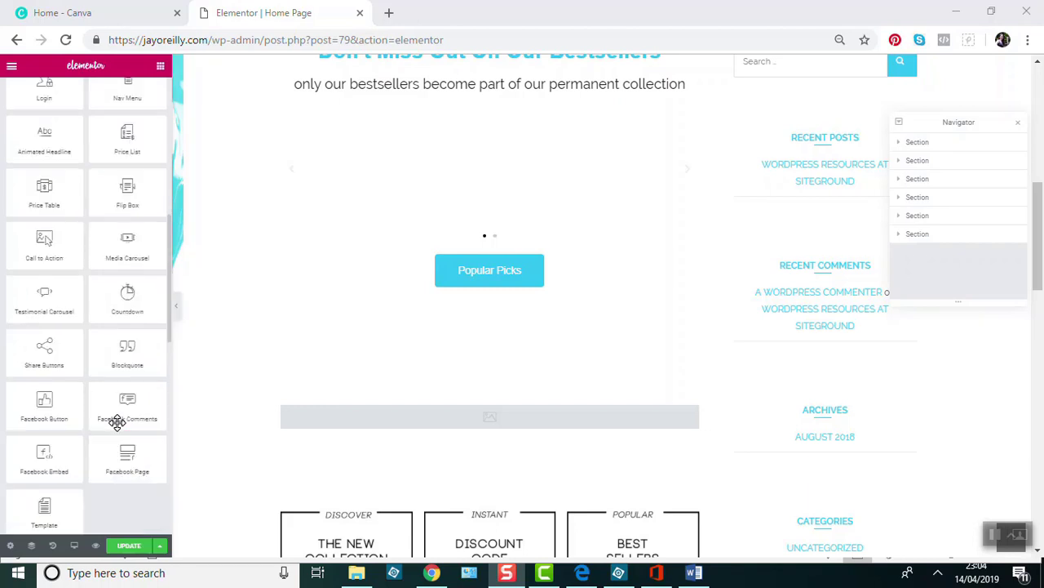
{"action": "scroll", "coordinate": [117, 422], "scroll_direction": "up", "scroll_amount": 2}
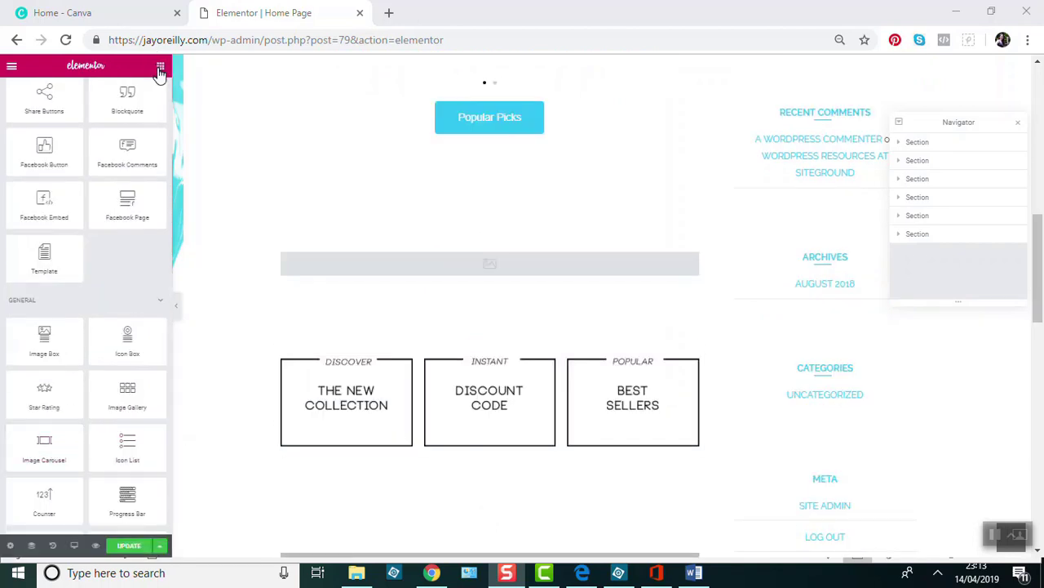
Replace the blank image placeholder with an Image Carousel widget and open its settings.
{"action": "left_click_drag", "start_coordinate": [44, 447], "coordinate": [503, 269]}
{"action": "left_click", "coordinate": [696, 266]}
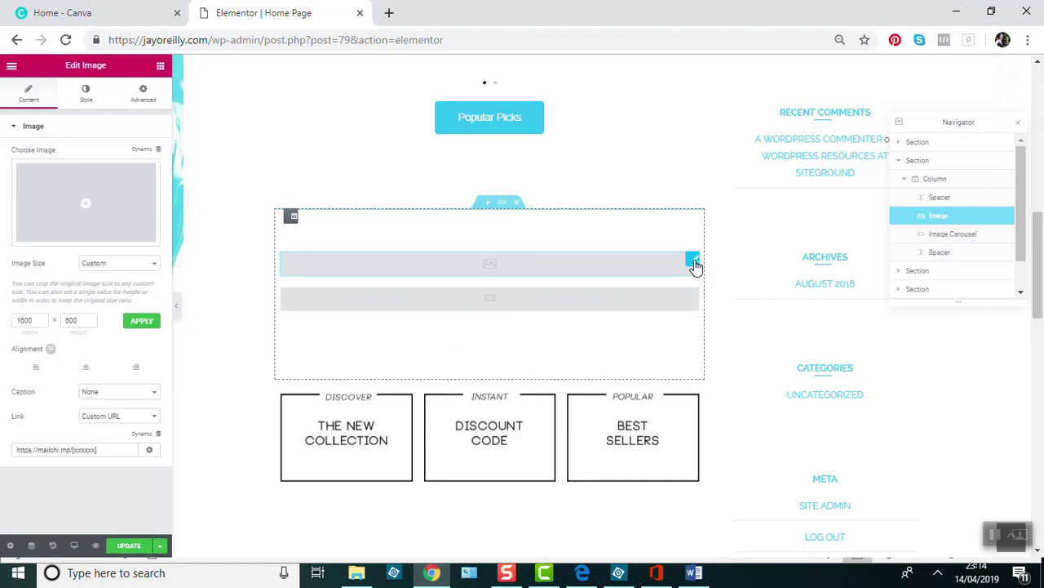
{"action": "right_click", "coordinate": [503, 269]}
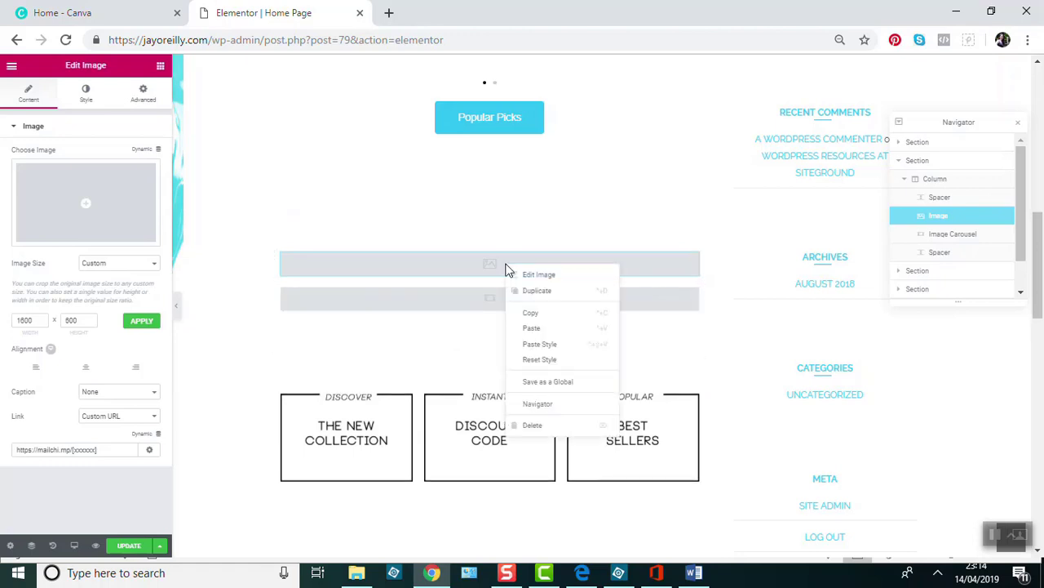
{"action": "left_click", "coordinate": [552, 426]}
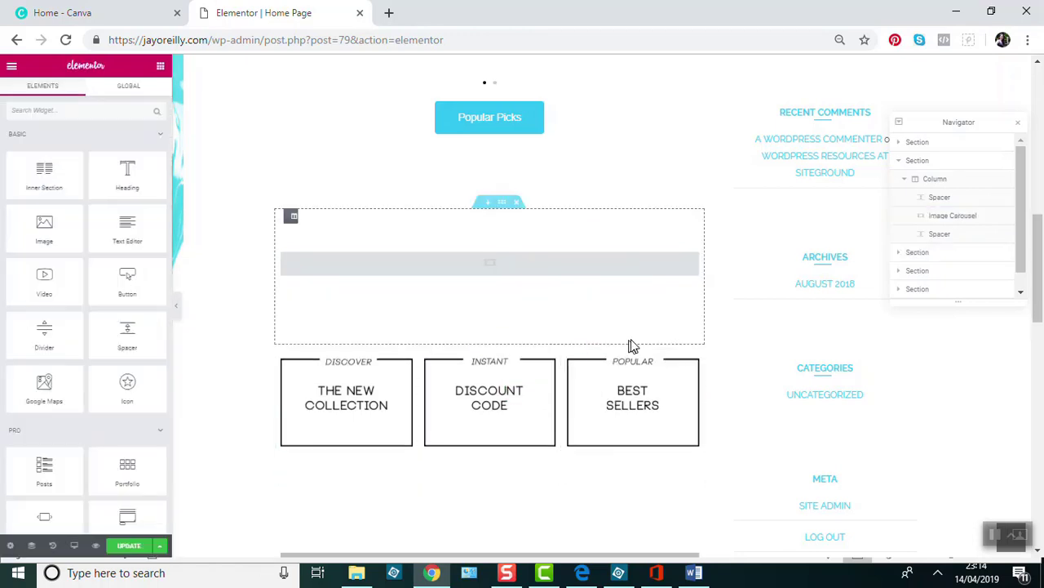
{"action": "left_click", "coordinate": [484, 267]}
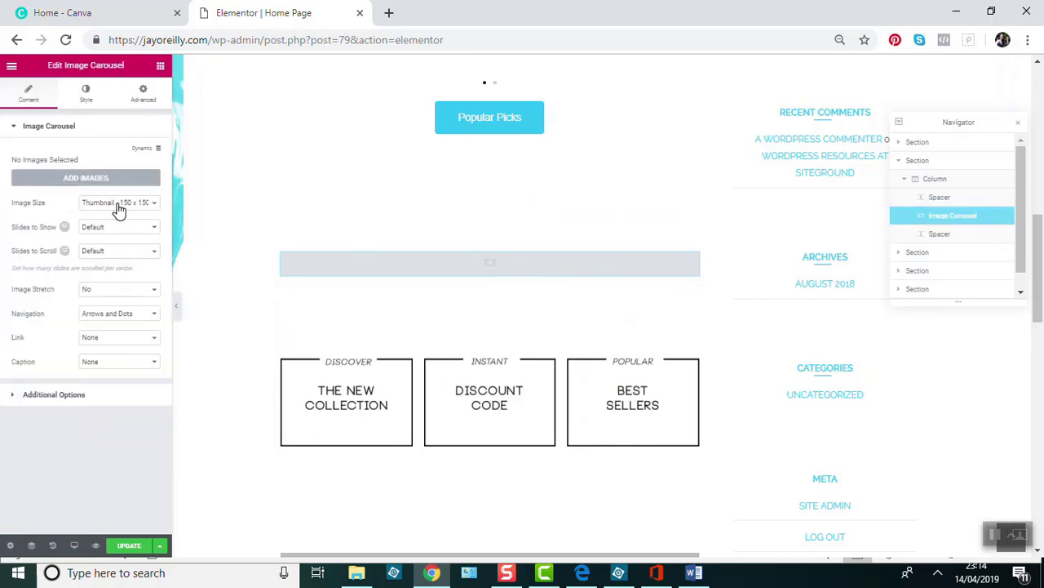
Upload the painting photos and add them to the carousel as a new gallery.
{"action": "left_click", "coordinate": [106, 181]}
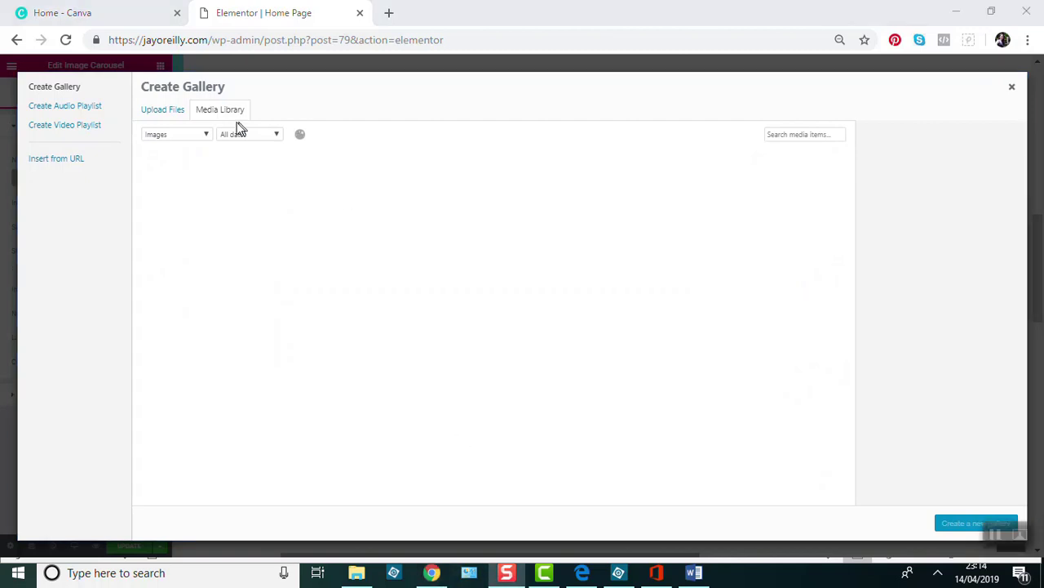
{"action": "left_click", "coordinate": [155, 112]}
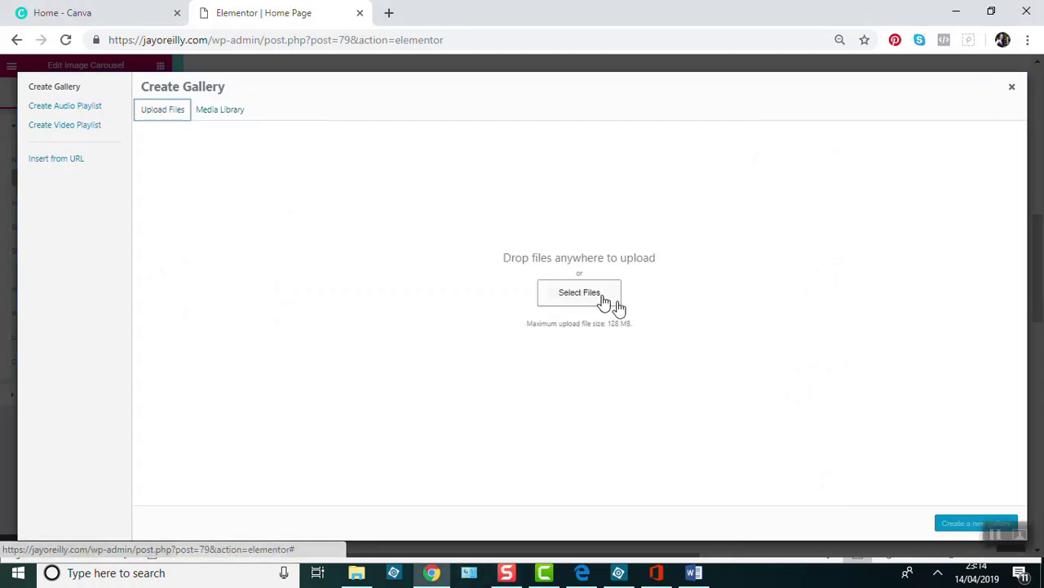
{"action": "left_click", "coordinate": [579, 292]}
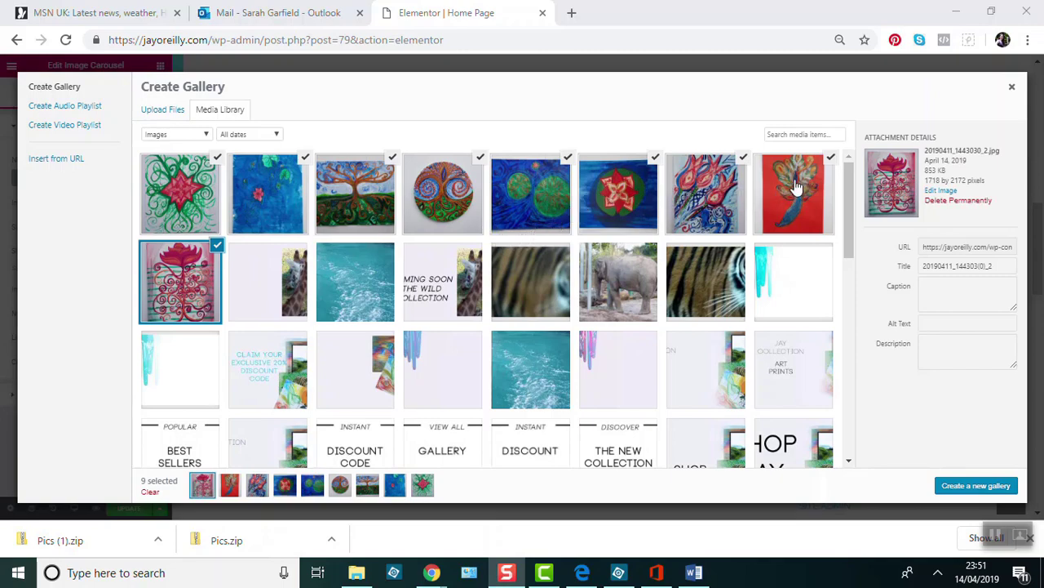
{"action": "left_click", "coordinate": [976, 486]}
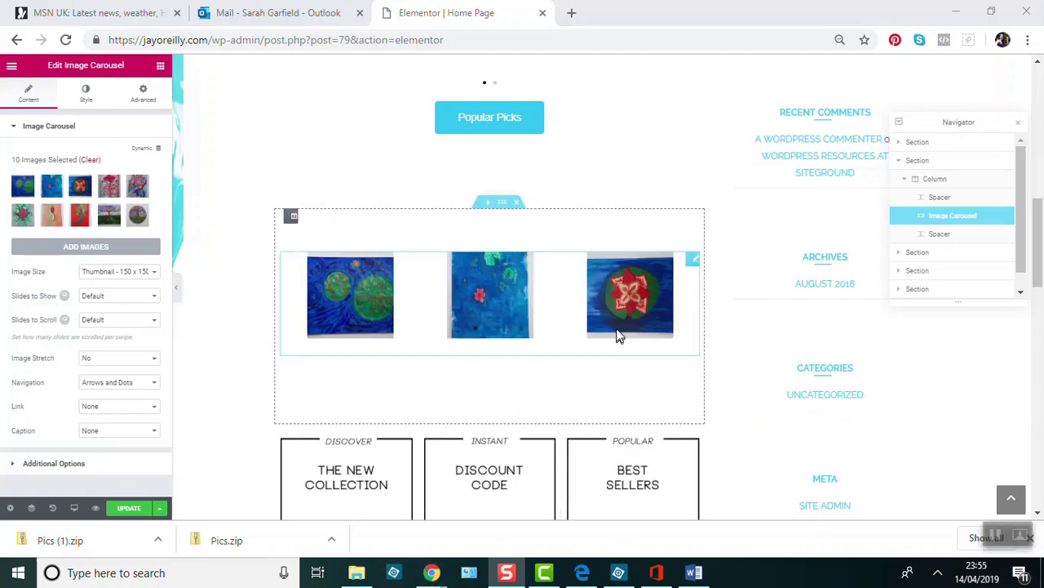
Set the carousel image size to Medium (300 x 300) and preview the slides with the arrows.
{"action": "left_click", "coordinate": [118, 271]}
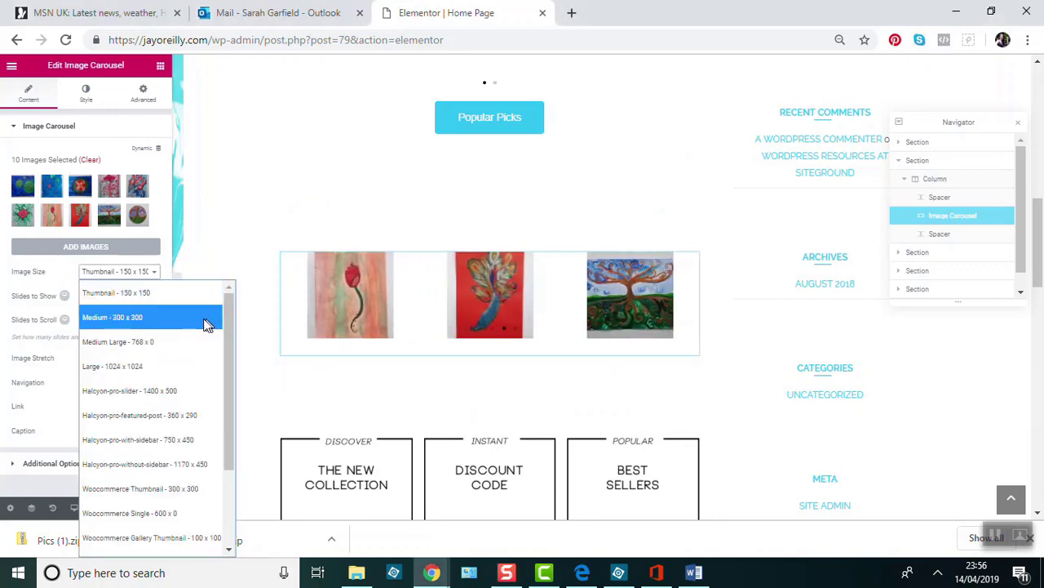
{"action": "left_click", "coordinate": [150, 319]}
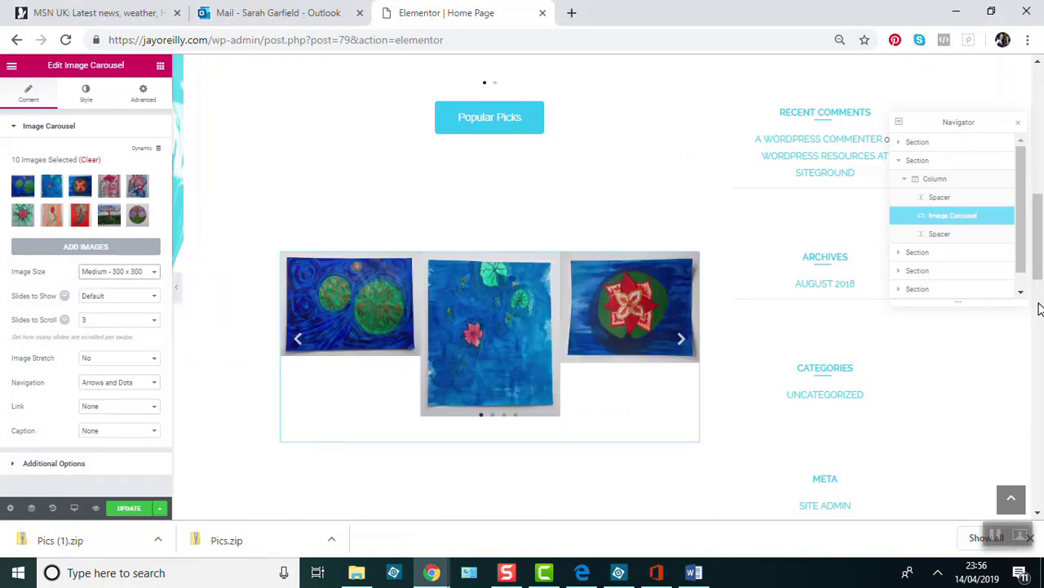
{"action": "mouse_move", "coordinate": [490, 343]}
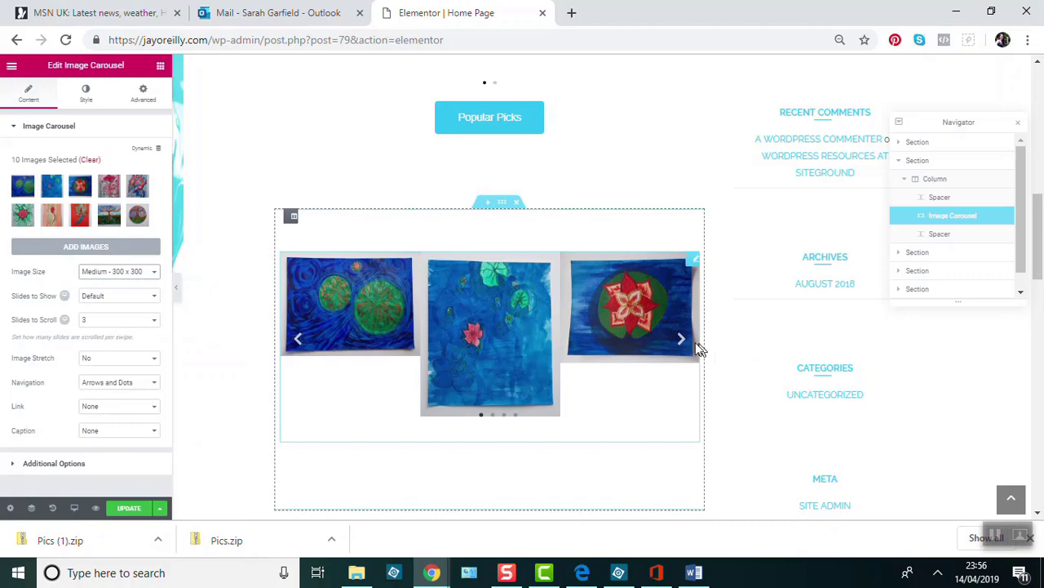
{"action": "left_click", "coordinate": [681, 338]}
{"action": "left_click", "coordinate": [682, 337]}
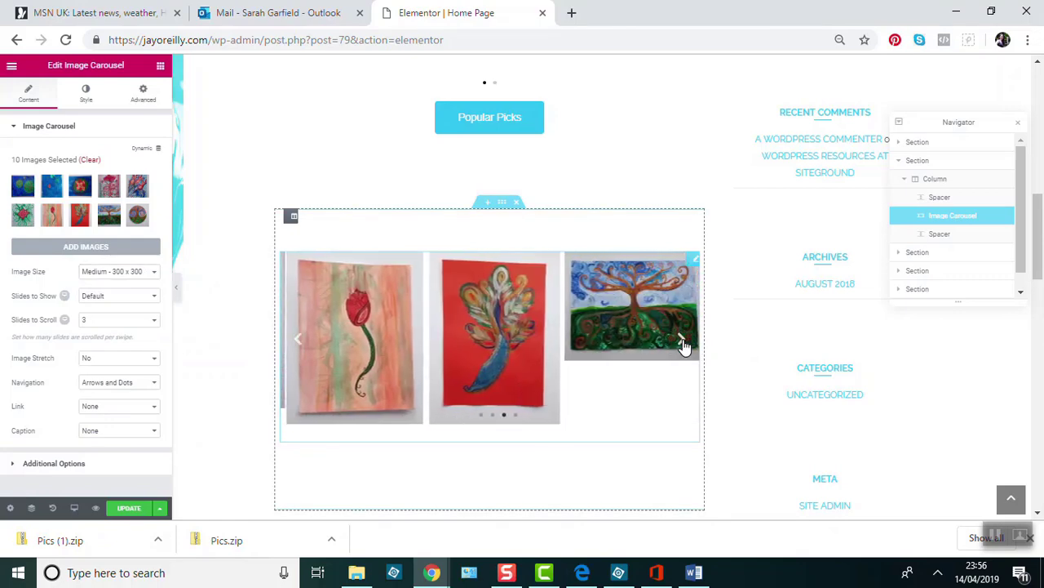
{"action": "left_click", "coordinate": [683, 337]}
{"action": "left_click", "coordinate": [682, 338]}
{"action": "left_click", "coordinate": [682, 337]}
{"action": "left_click", "coordinate": [682, 338]}
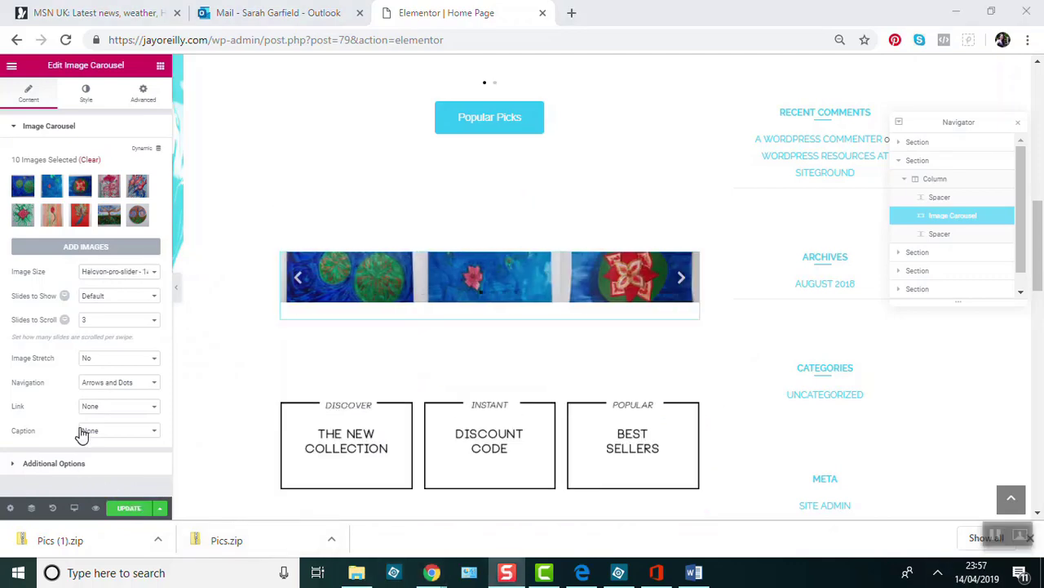
Set the carousel slides to link to a Custom URL.
{"action": "left_click", "coordinate": [140, 406]}
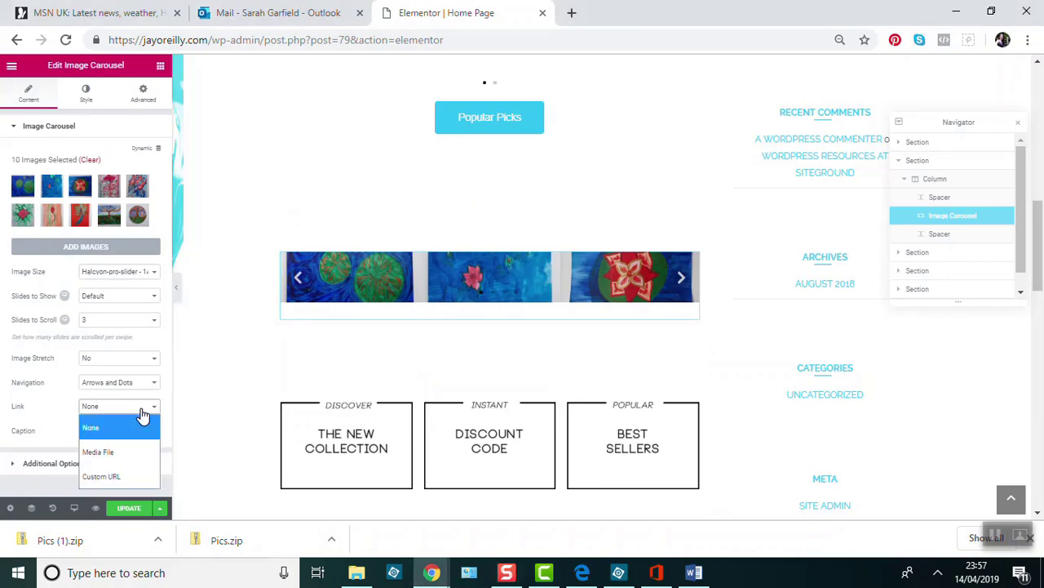
{"action": "left_click", "coordinate": [133, 475]}
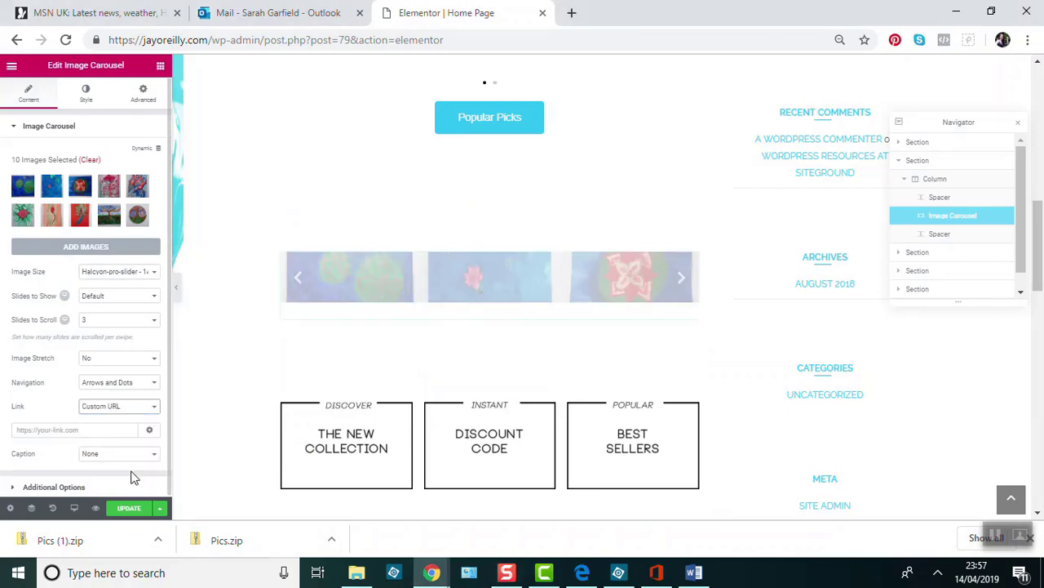
{"action": "left_click", "coordinate": [118, 430]}
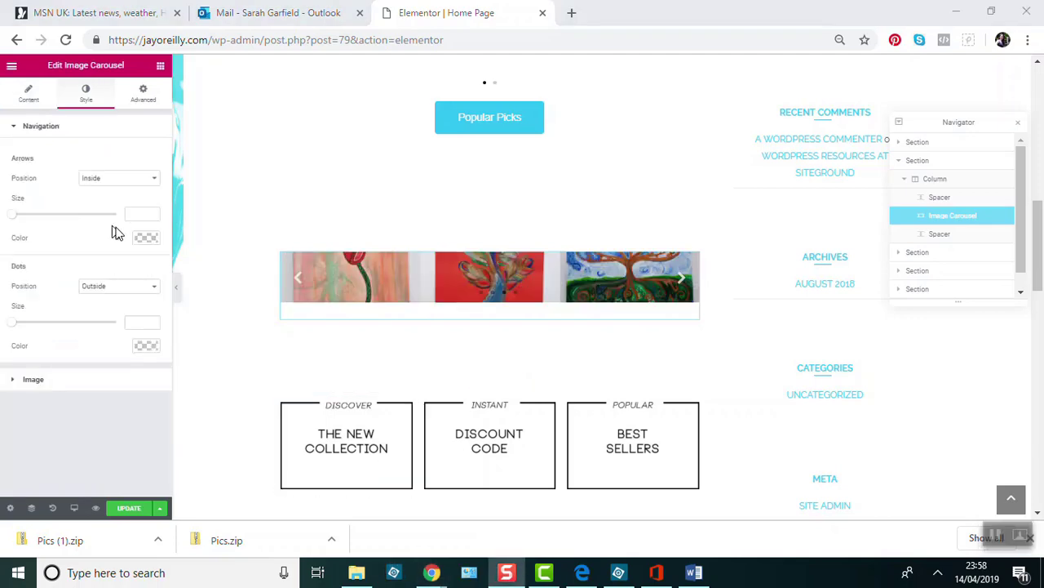
Try several arrow colours, then set the carousel navigation arrows to white.
{"action": "left_click", "coordinate": [147, 238]}
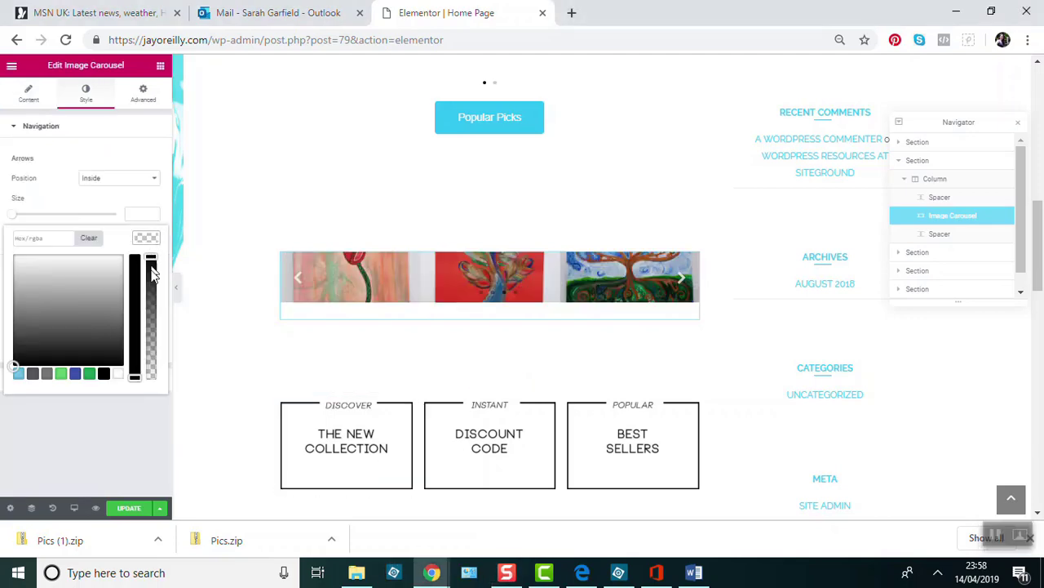
{"action": "left_click", "coordinate": [134, 328]}
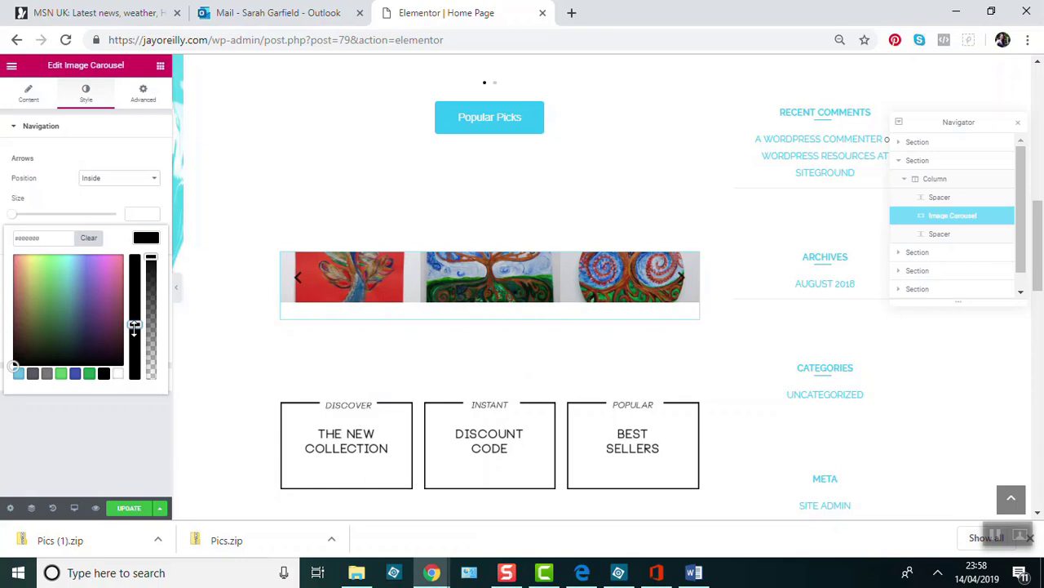
{"action": "left_click", "coordinate": [73, 281]}
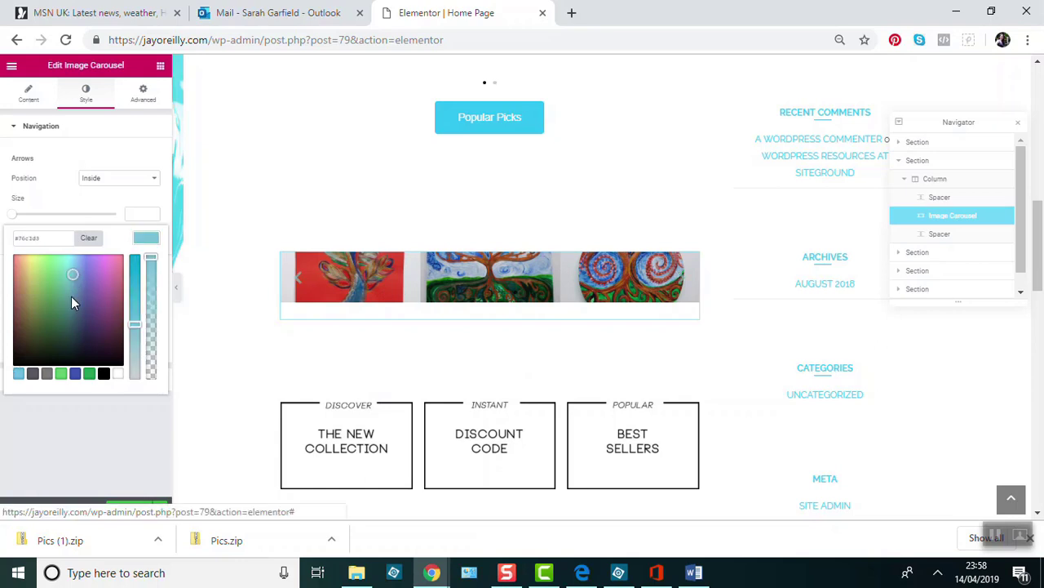
{"action": "left_click", "coordinate": [18, 374]}
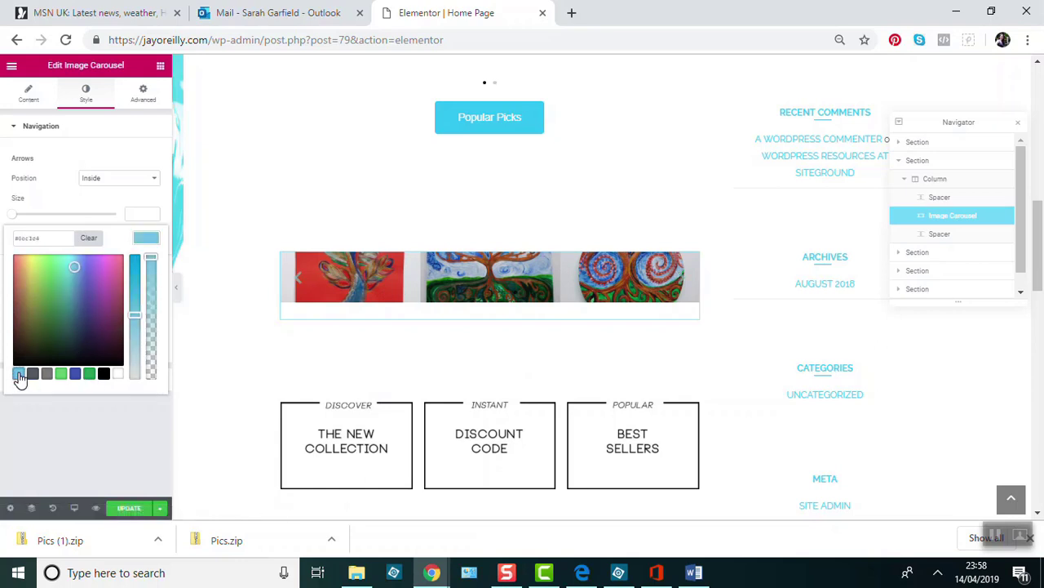
{"action": "left_click", "coordinate": [119, 373]}
{"action": "left_click", "coordinate": [104, 373]}
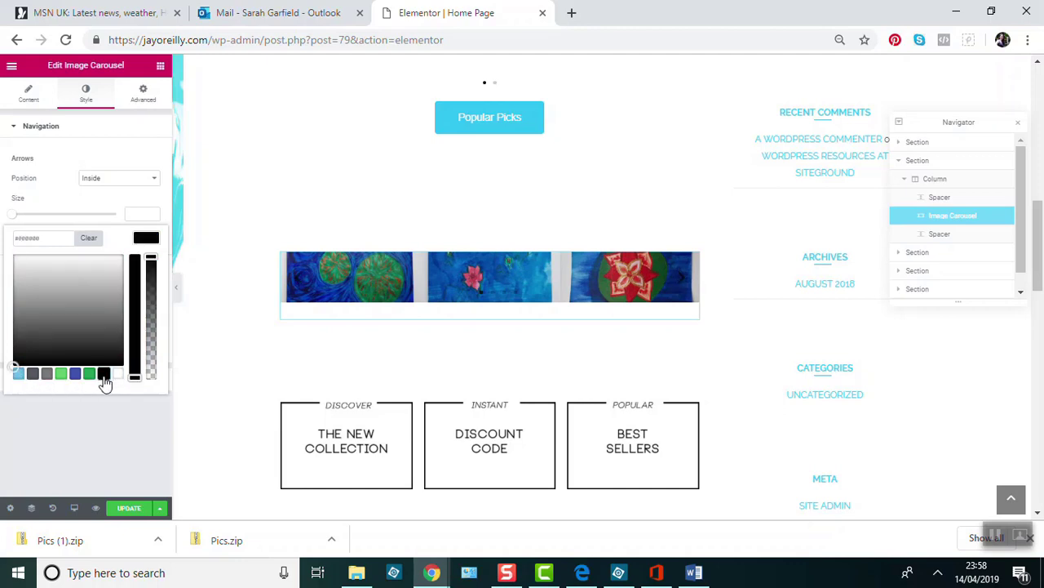
{"action": "left_click", "coordinate": [89, 374]}
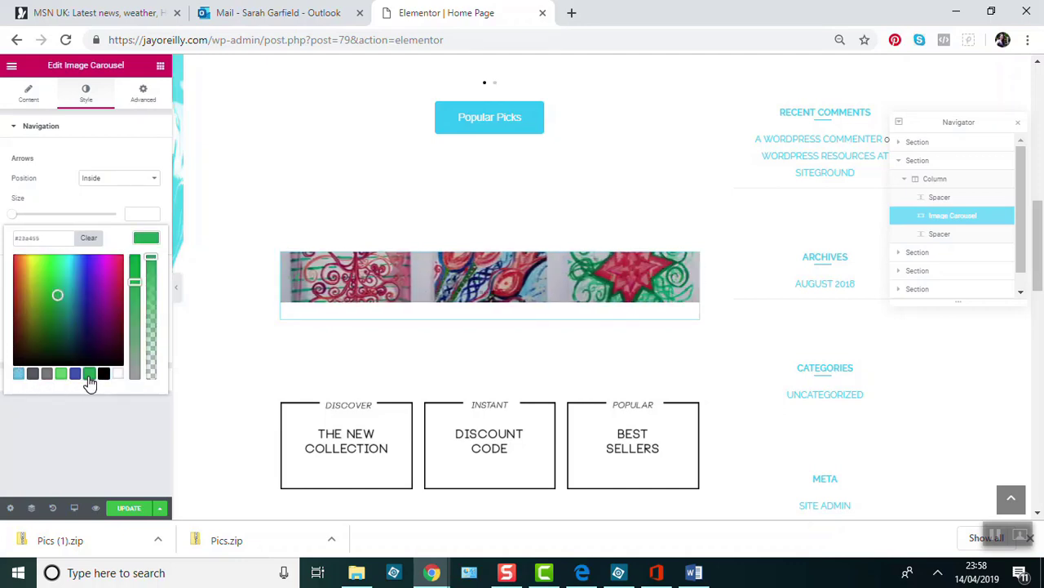
{"action": "left_click", "coordinate": [46, 374]}
{"action": "left_click", "coordinate": [119, 374]}
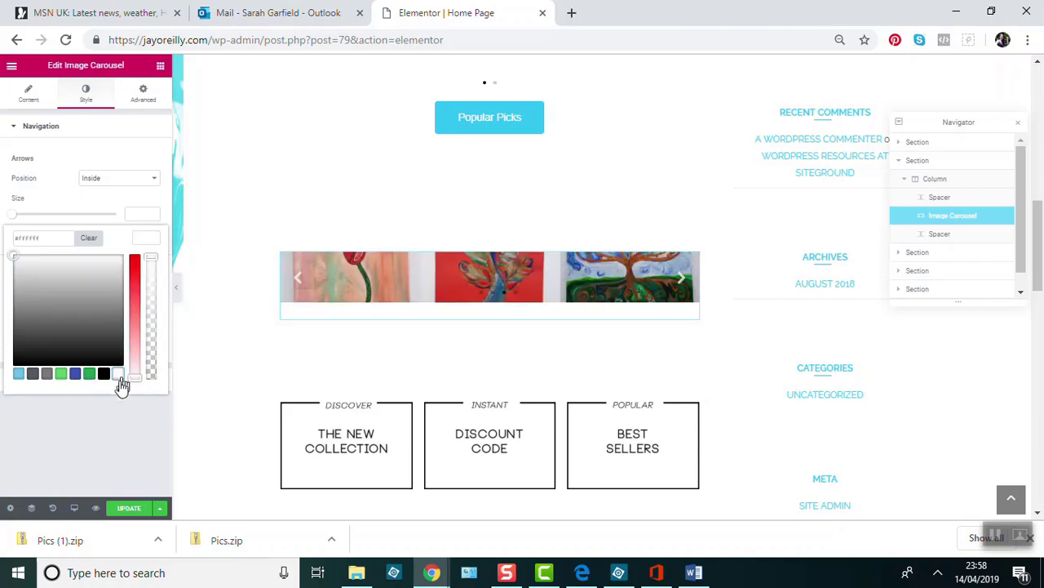
{"action": "left_click", "coordinate": [122, 444]}
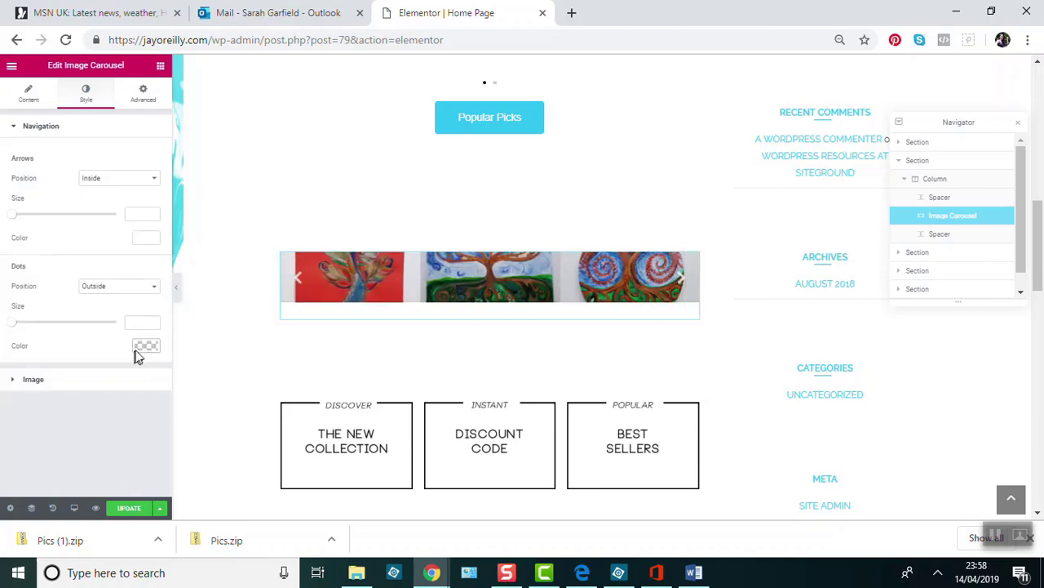
Check the dots colour options, then show the image size choices in the Content tab.
{"action": "left_click", "coordinate": [147, 345]}
{"action": "left_click", "coordinate": [128, 506]}
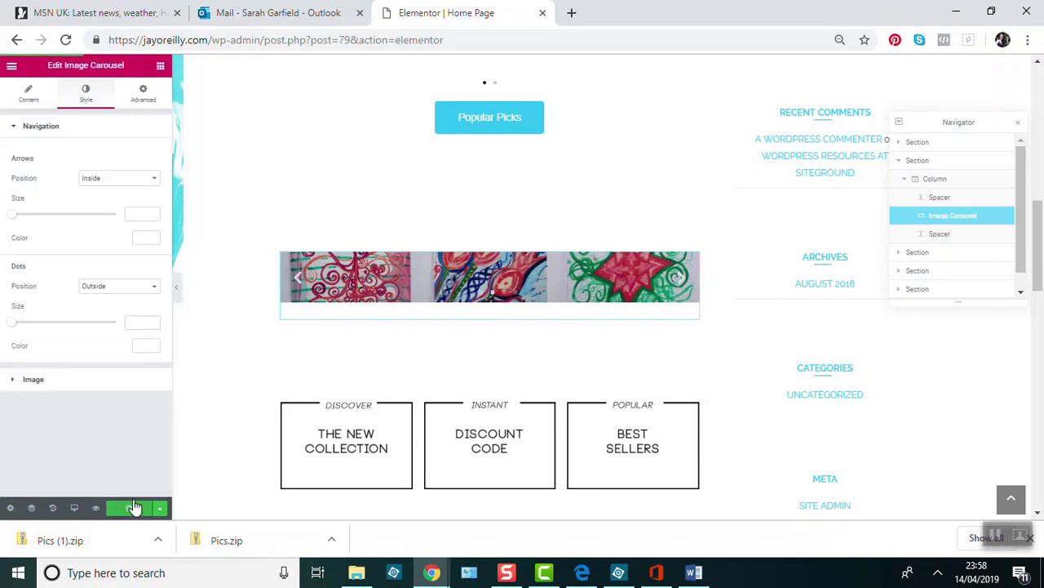
{"action": "left_click", "coordinate": [29, 93]}
{"action": "left_click", "coordinate": [119, 271]}
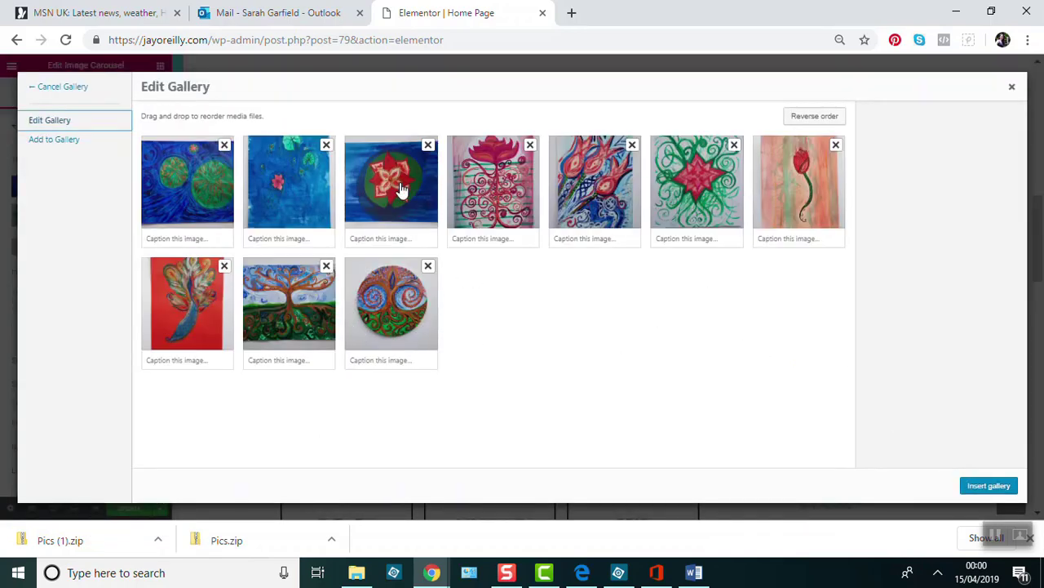
Reorder the red flower, green circles and circular spiral paintings in the gallery.
{"action": "left_click_drag", "start_coordinate": [397, 190], "coordinate": [172, 323]}
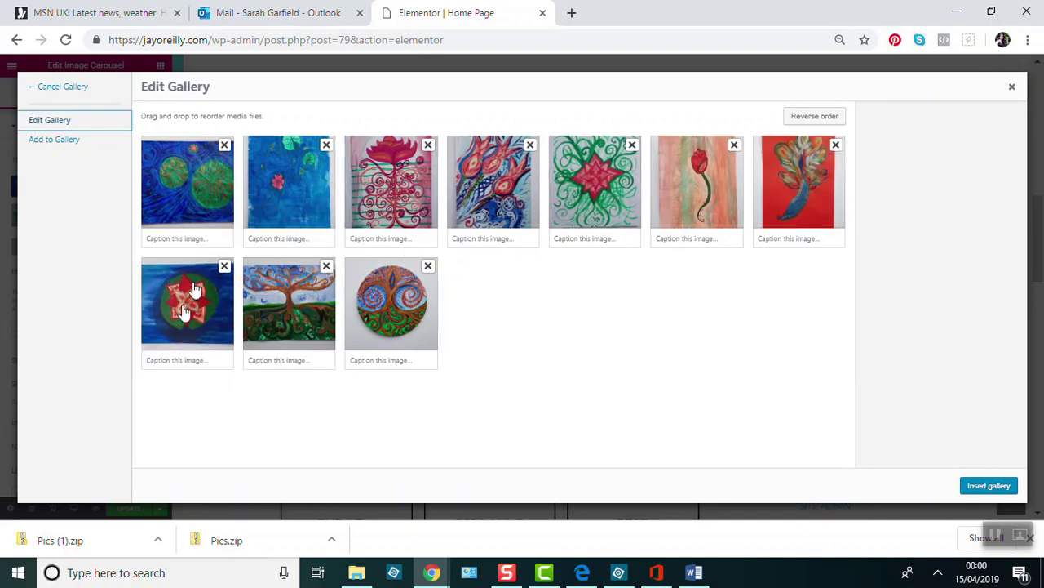
{"action": "left_click_drag", "start_coordinate": [196, 204], "coordinate": [200, 335]}
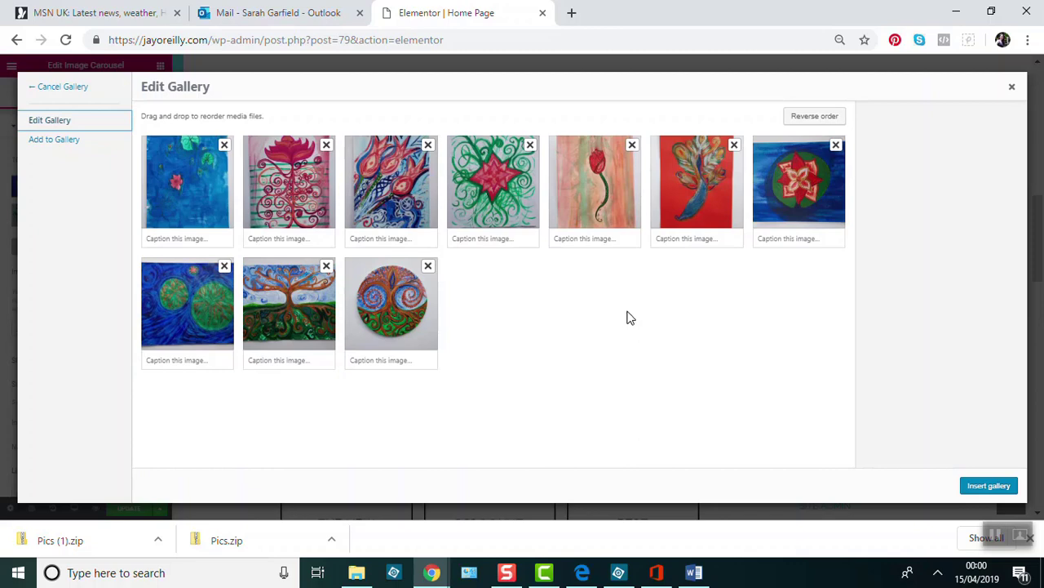
{"action": "left_click_drag", "start_coordinate": [392, 302], "coordinate": [277, 306]}
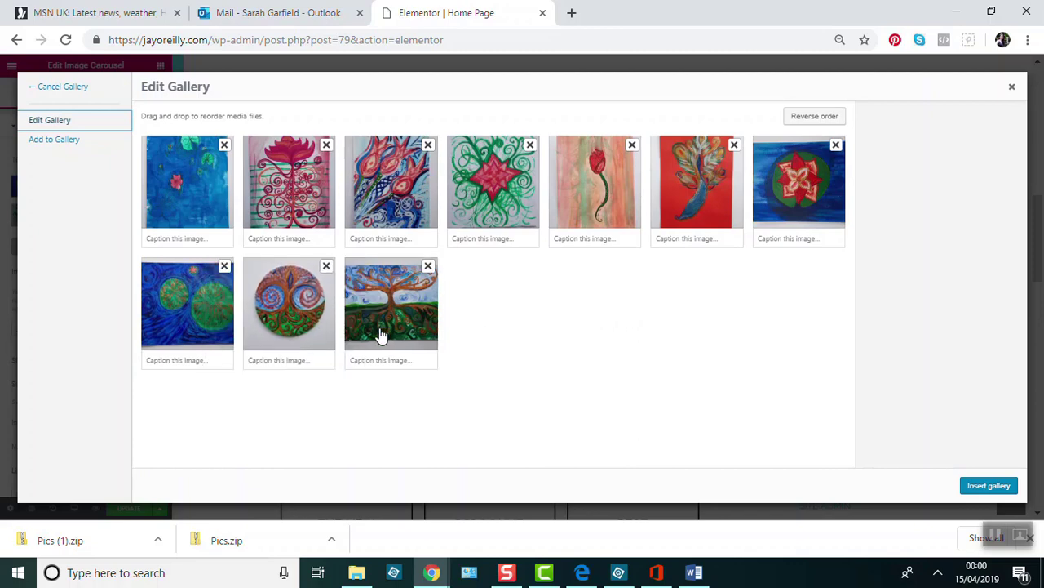
Insert the reordered gallery into the carousel and undo a preview change.
{"action": "left_click", "coordinate": [989, 486]}
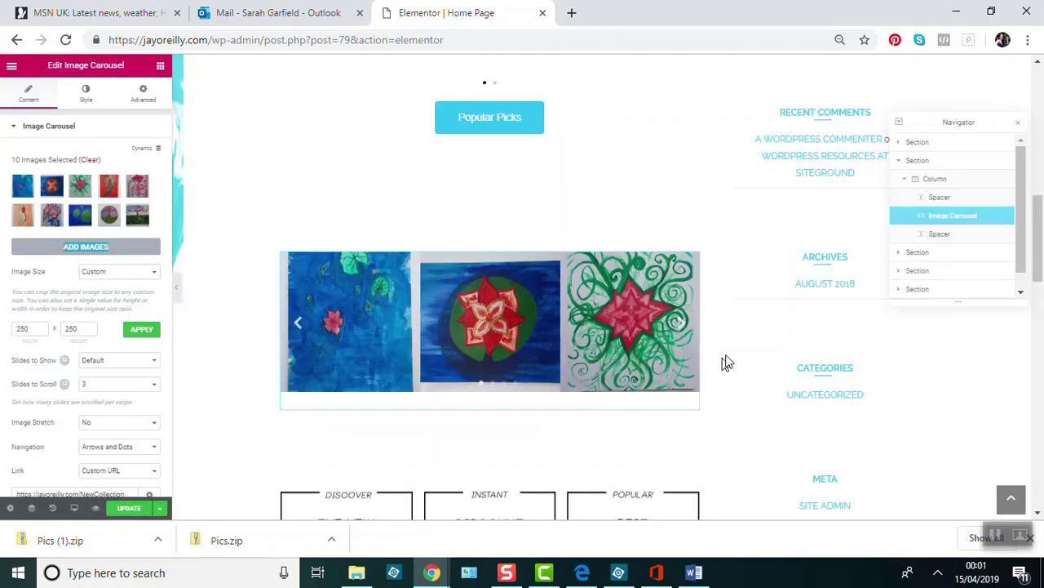
{"action": "left_click", "coordinate": [685, 322]}
{"action": "left_click", "coordinate": [298, 322]}
{"action": "key", "text": "ctrl+z"}
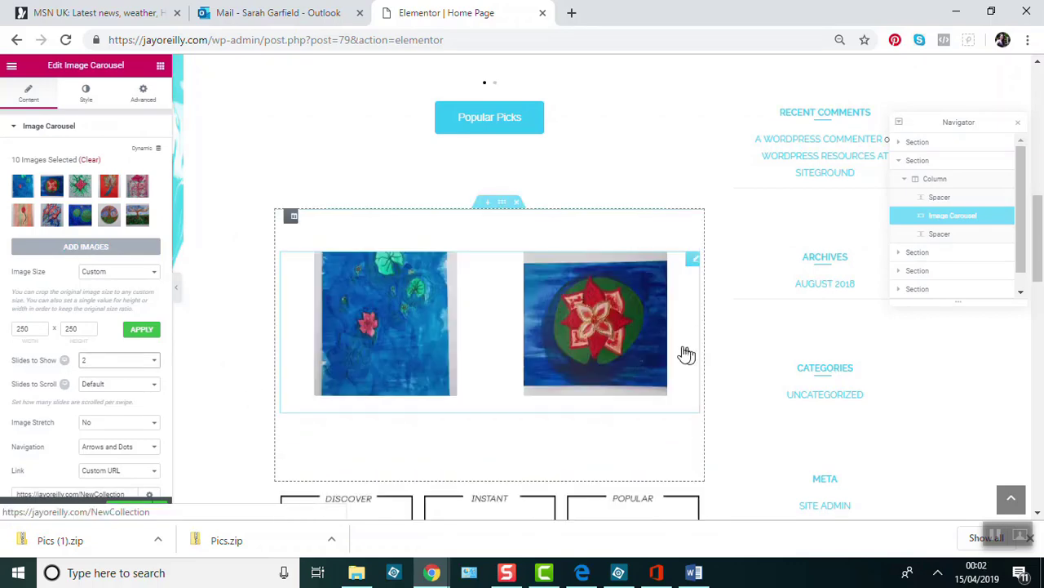
Try four and five slides to show, then save the home page.
{"action": "left_click", "coordinate": [141, 360]}
{"action": "left_click", "coordinate": [118, 167]}
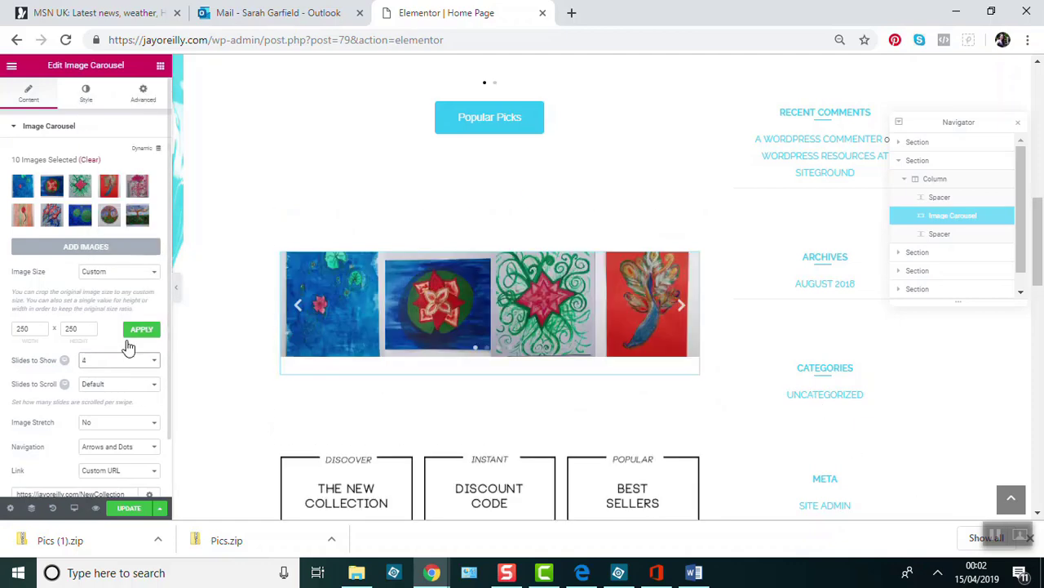
{"action": "left_click", "coordinate": [141, 360]}
{"action": "left_click", "coordinate": [119, 193]}
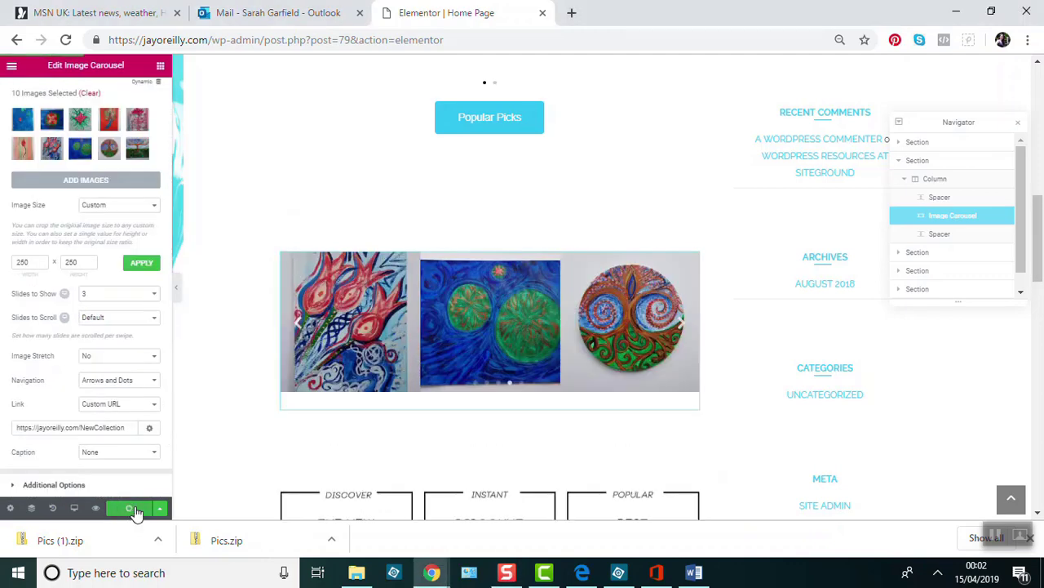
{"action": "left_click", "coordinate": [136, 512]}
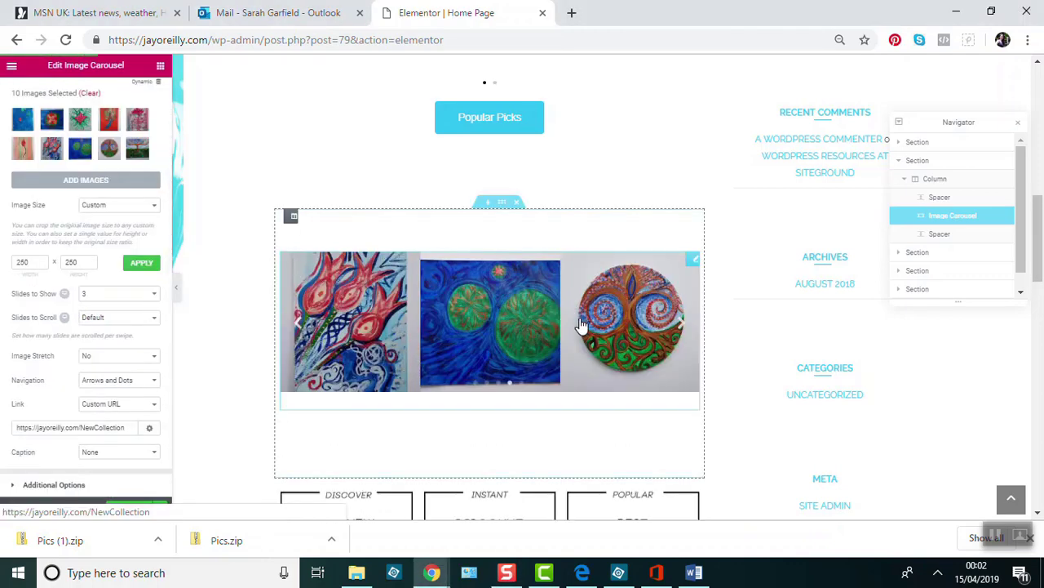